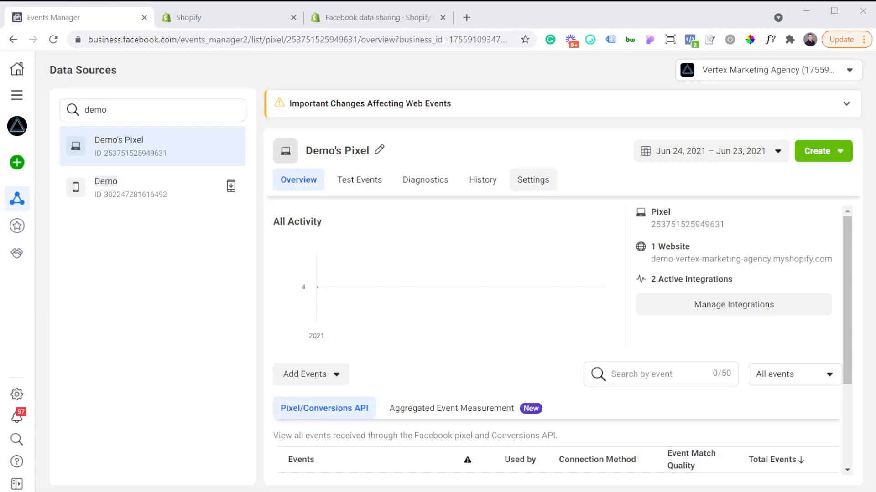
pyautogui.click(529, 183)
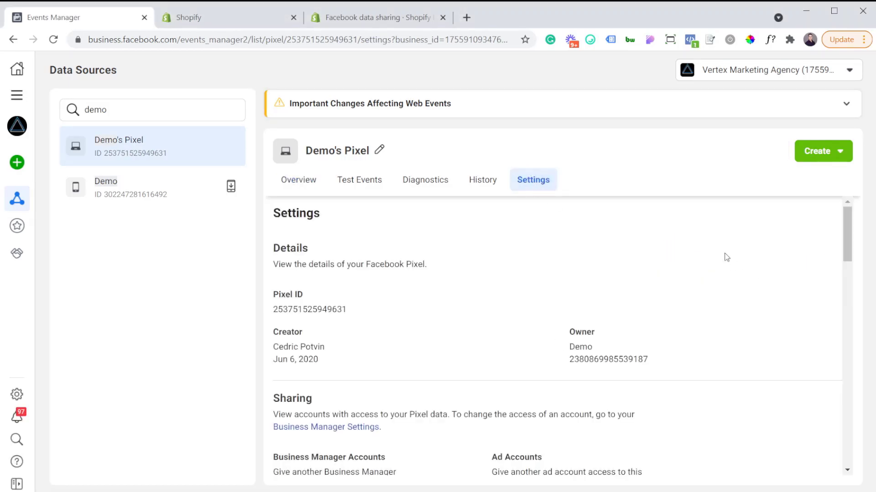
pyautogui.scroll(-8, 472, 259)
pyautogui.scroll(-3, 473, 258)
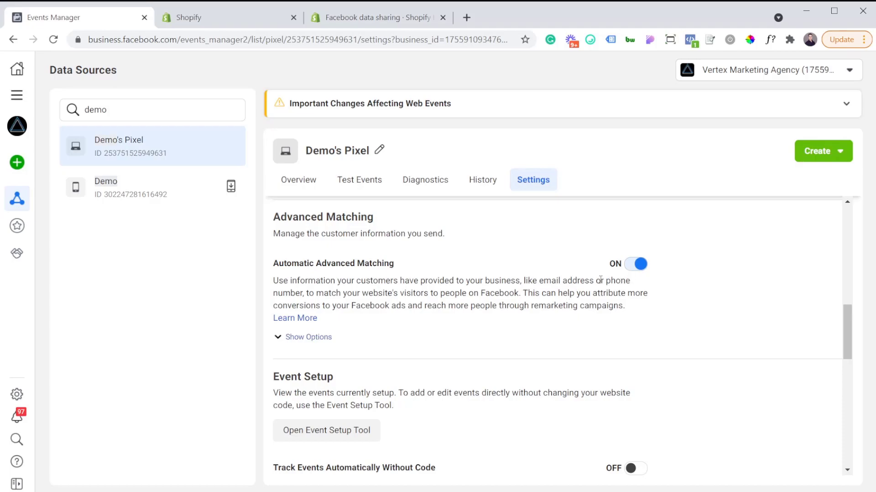
pyautogui.click(308, 338)
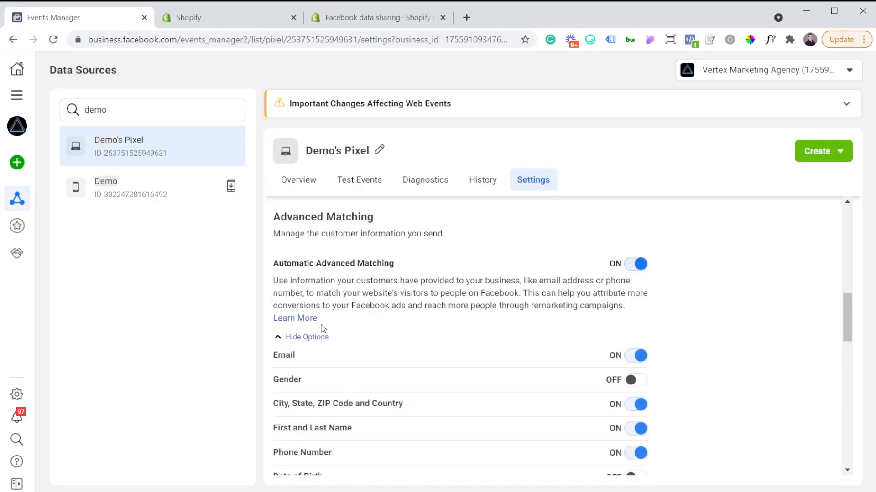
pyautogui.scroll(-3, 318, 324)
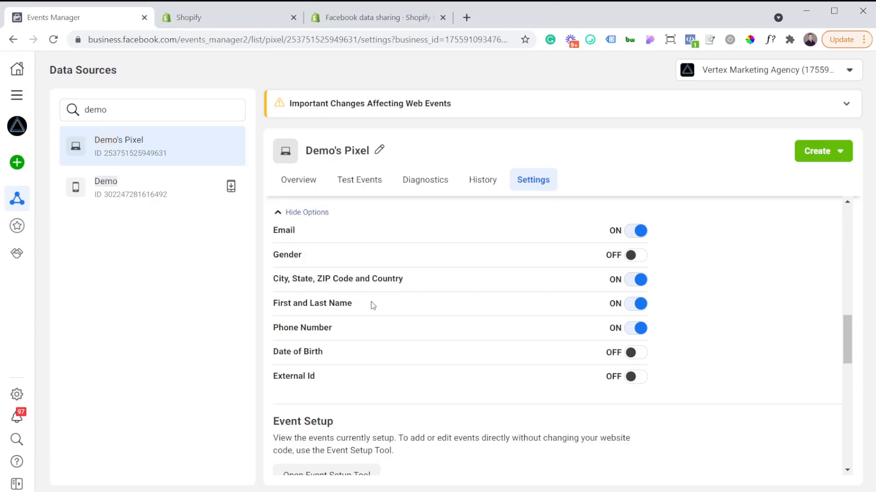
pyautogui.scroll(-3, 498, 309)
pyautogui.scroll(-4, 491, 309)
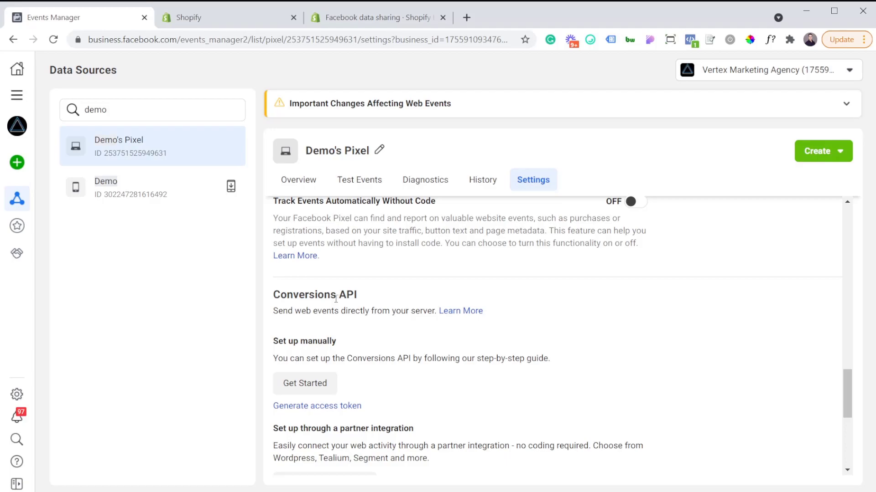
pyautogui.scroll(-3, 355, 297)
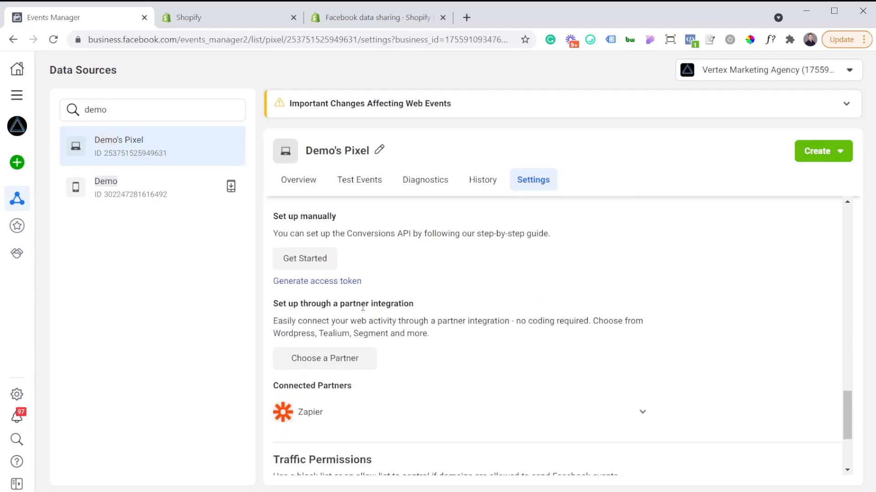
pyautogui.click(643, 412)
pyautogui.scroll(-1, 624, 404)
pyautogui.click(600, 391)
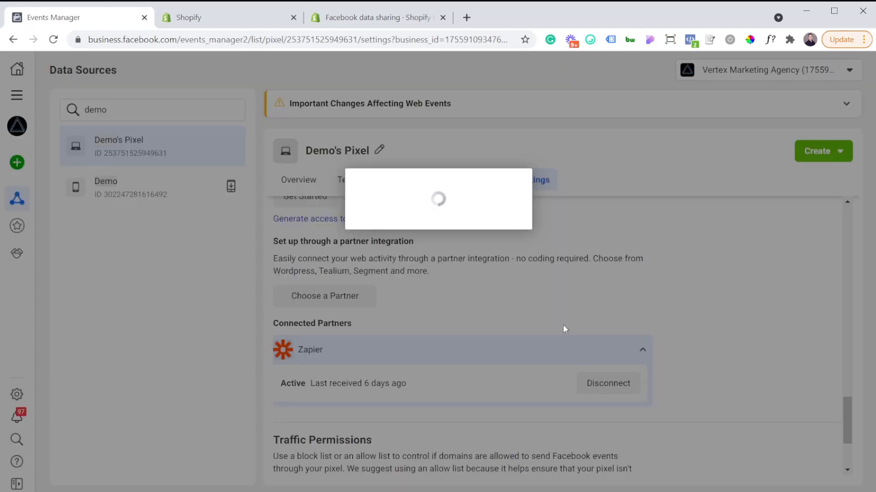
pyautogui.click(248, 285)
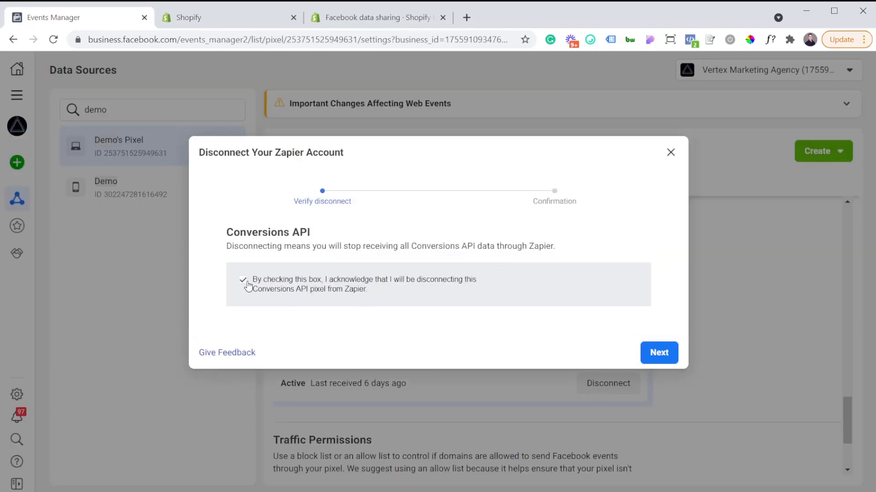
pyautogui.click(658, 355)
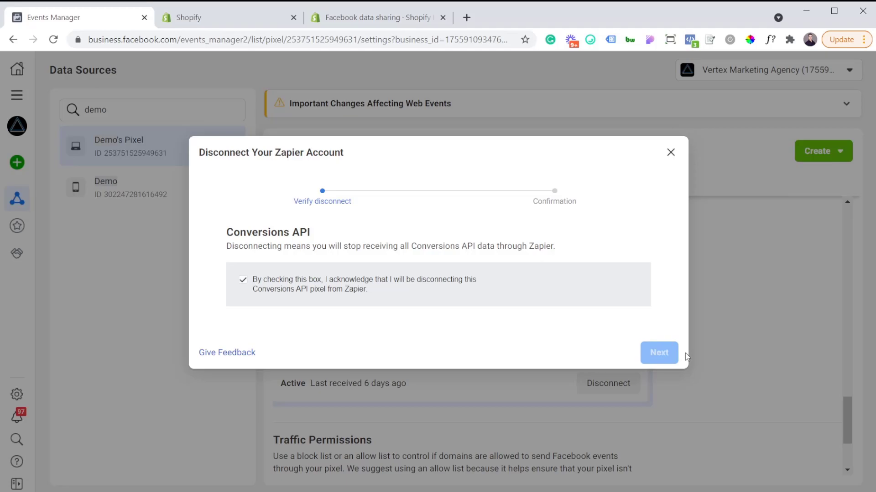
pyautogui.click(653, 389)
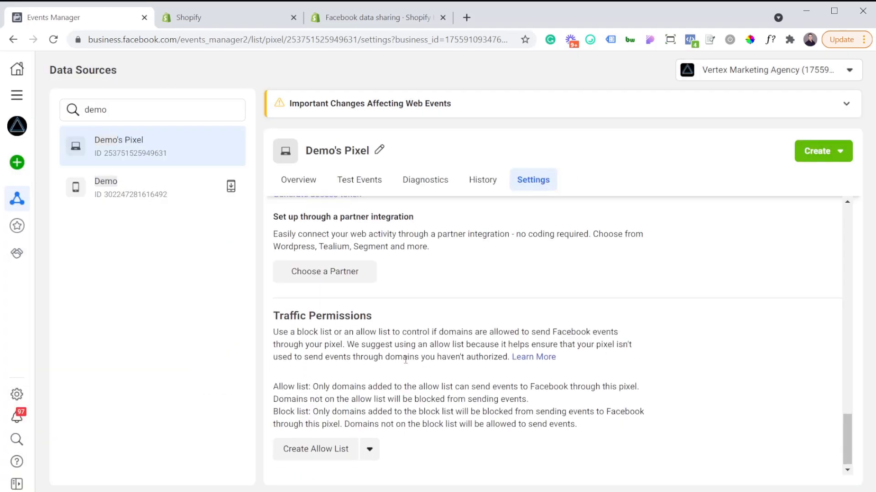
# Add Shopify as the pixel's connected integration partner.
pyautogui.scroll(3, 365, 355)
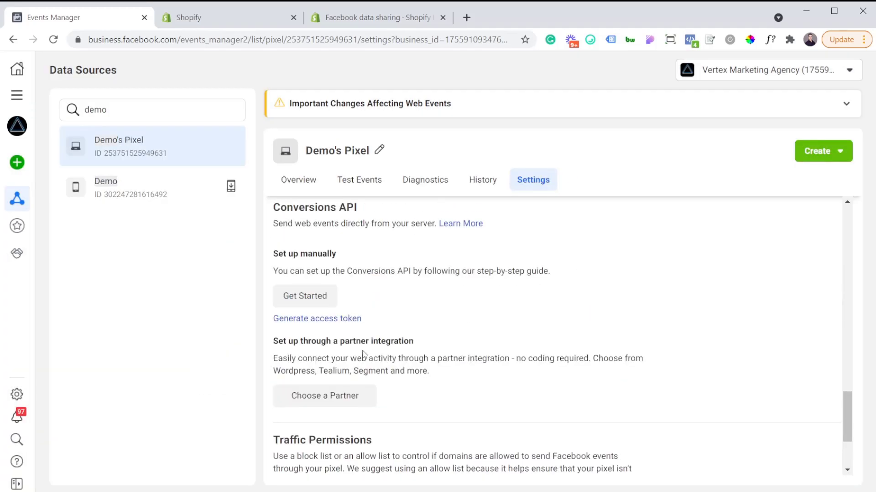
pyautogui.click(320, 406)
pyautogui.click(255, 249)
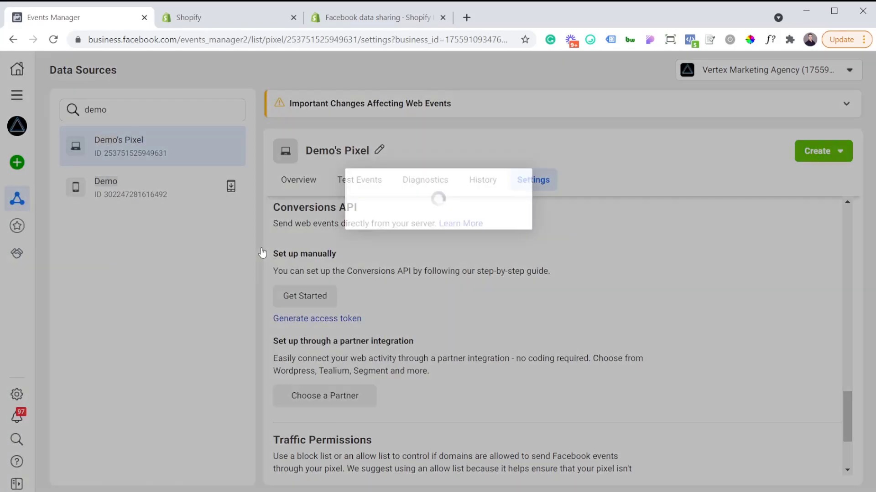
pyautogui.click(656, 369)
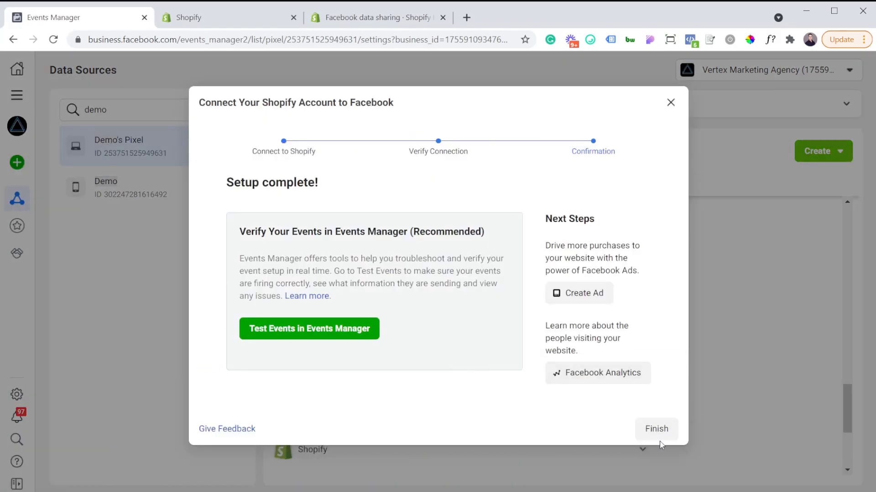
pyautogui.click(657, 431)
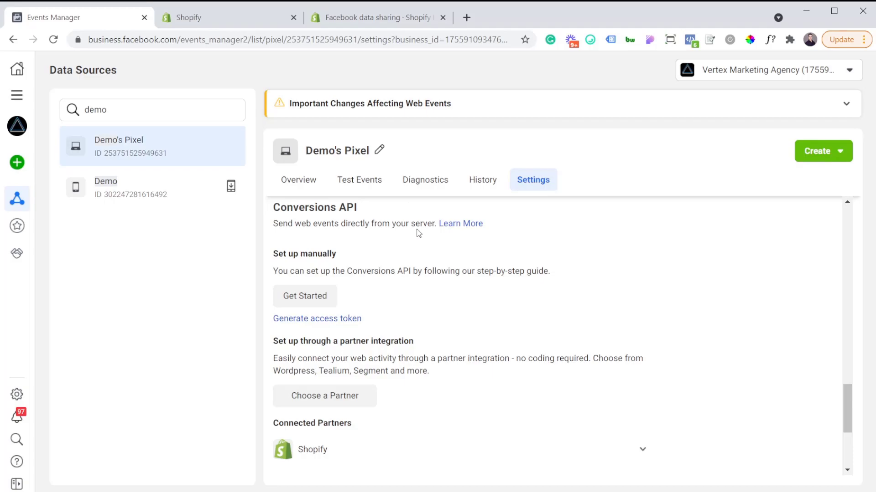
# Switch to the Shopify store admin and open the Shopify App Store from Apps.
pyautogui.click(237, 15)
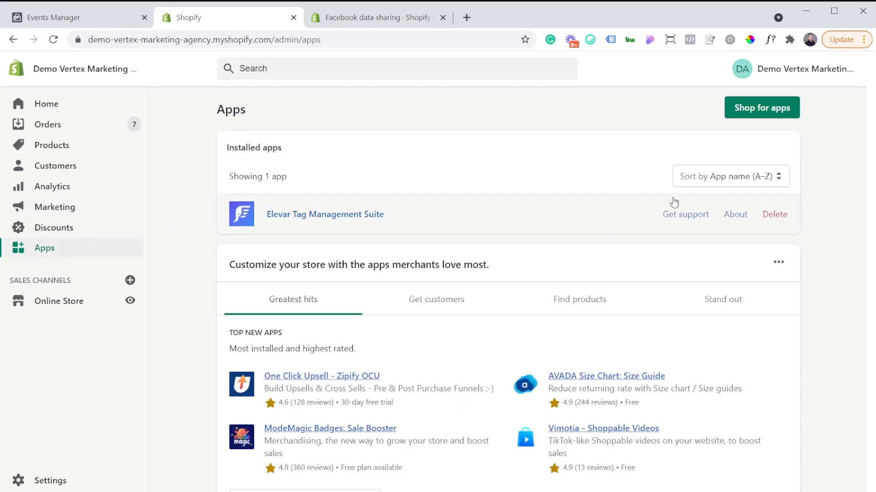
pyautogui.click(736, 106)
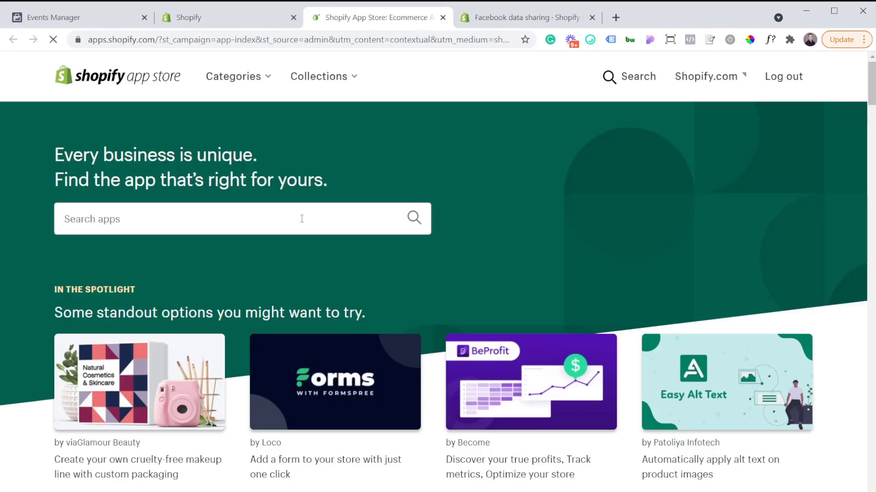
# Search the App Store for 'facebook' and open the Facebook channel app page.
pyautogui.click(300, 219)
pyautogui.write('facebook')
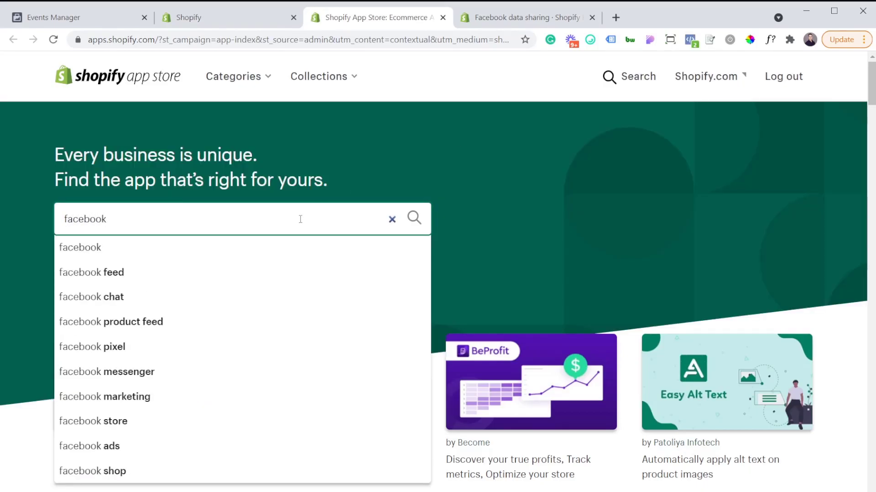
pyautogui.press('Return')
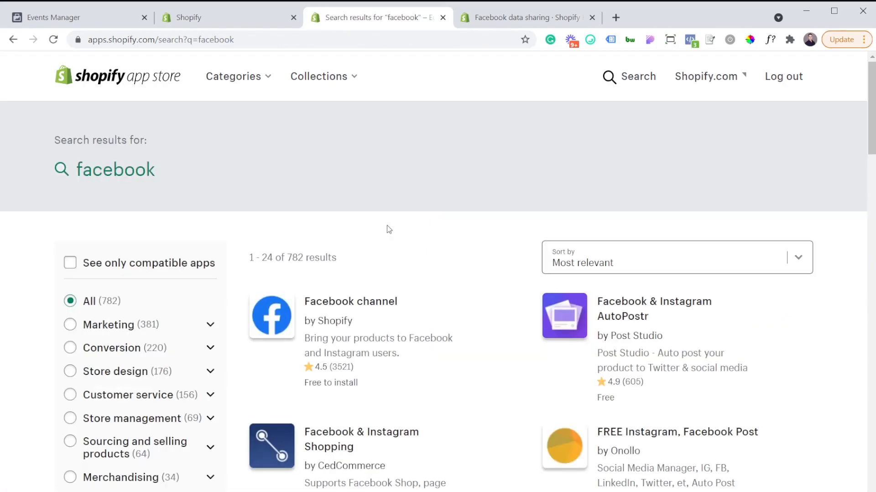
pyautogui.scroll(-3, 664, 362)
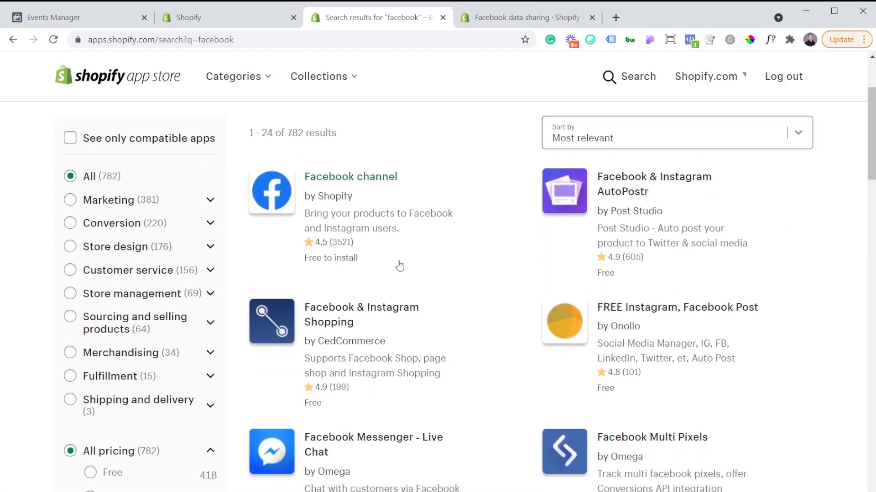
pyautogui.scroll(3, 235, 204)
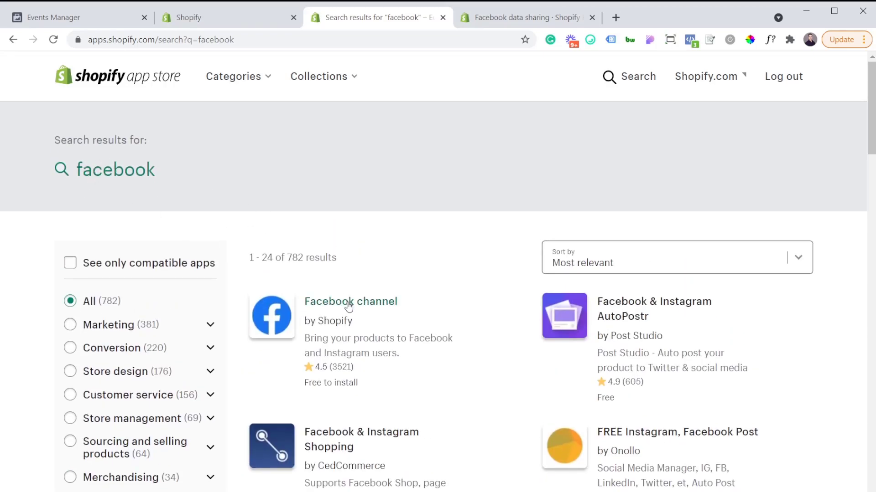
pyautogui.click(377, 307)
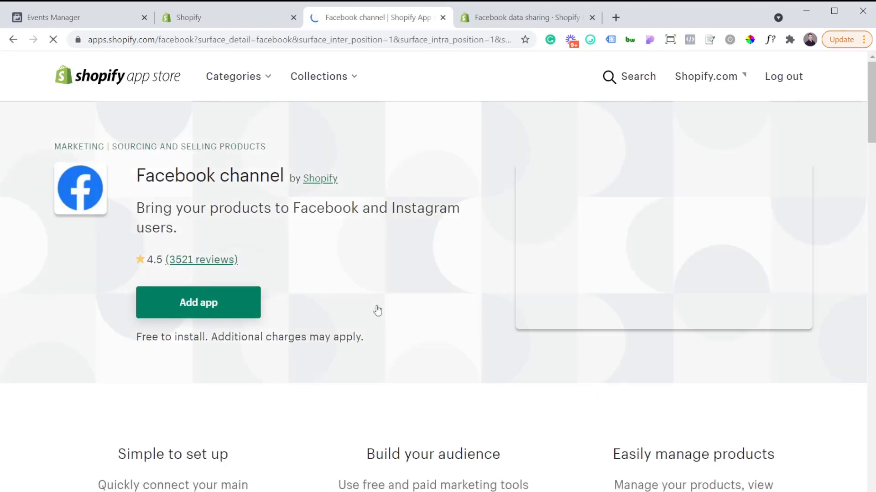
# Add the Facebook channel app, approving it as a sales channel.
pyautogui.click(204, 309)
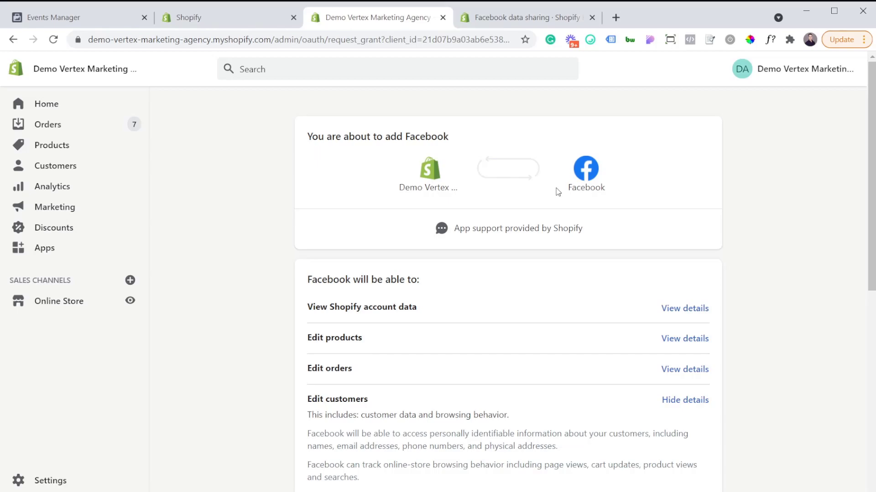
pyautogui.scroll(-3, 557, 190)
pyautogui.scroll(-6, 556, 190)
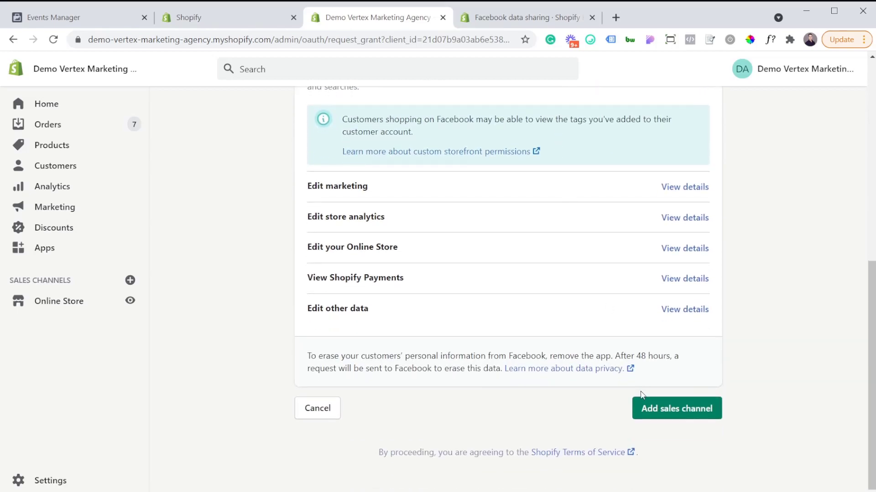
pyautogui.click(667, 416)
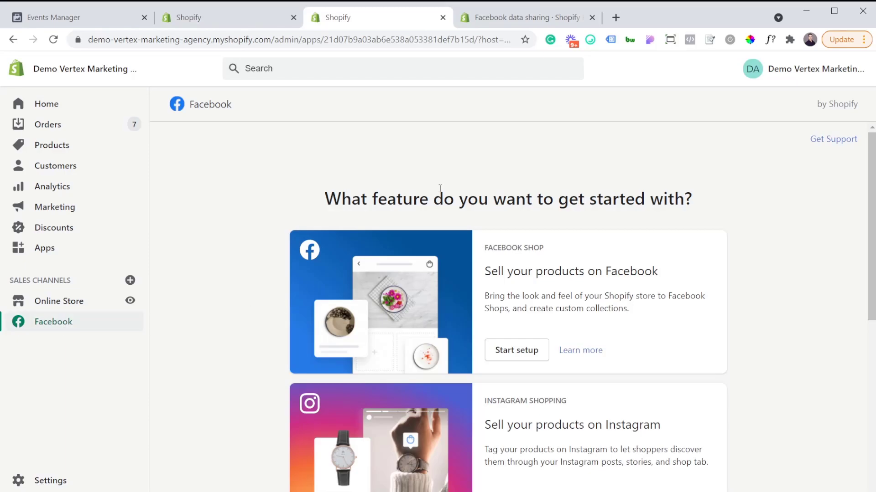
# Review the Facebook channel's Facebook Shop and Instagram Shopping starting options.
pyautogui.scroll(-5, 440, 188)
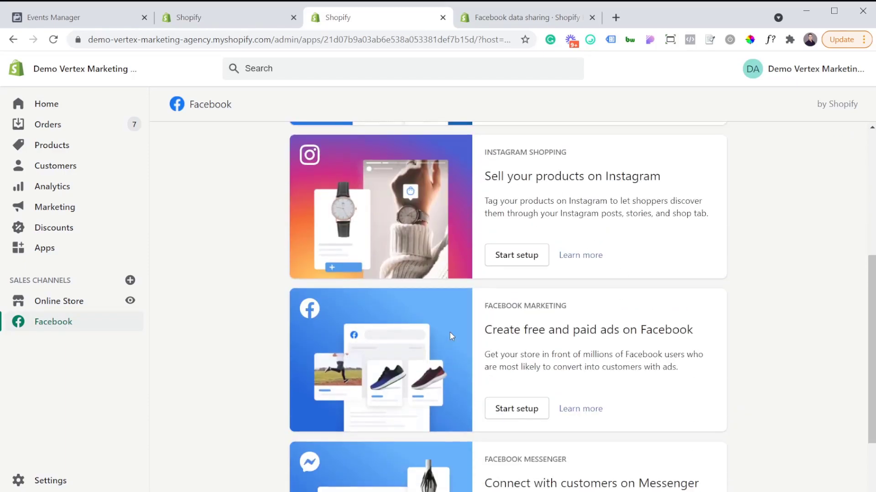
pyautogui.scroll(5, 452, 336)
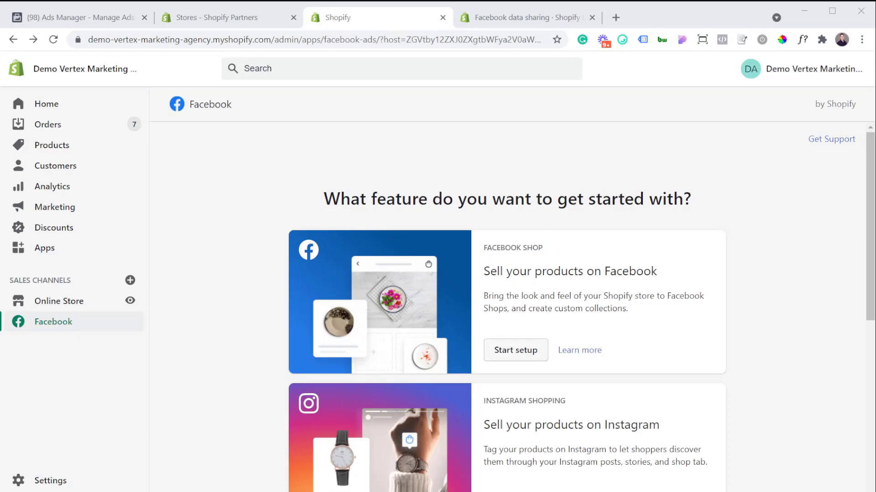
# Start Facebook Shop setup and connect the personal Facebook account.
pyautogui.click(517, 353)
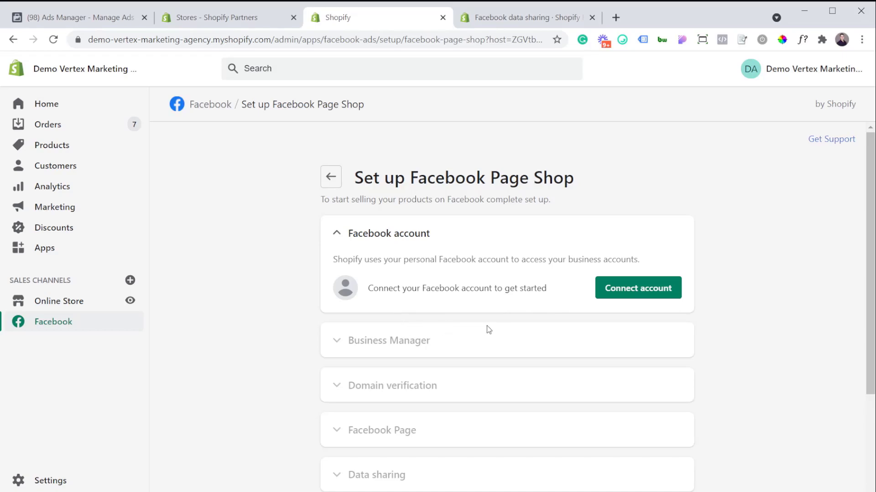
pyautogui.click(630, 295)
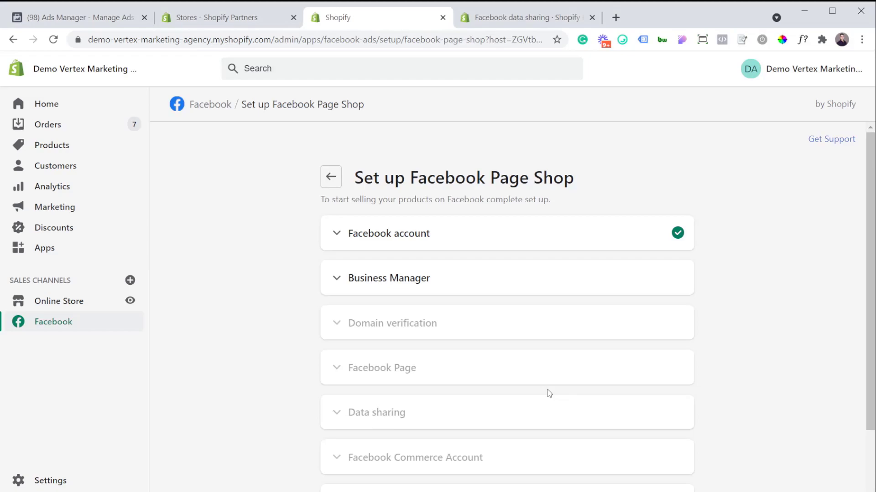
# Connect the chosen business from the Business Manager account list.
pyautogui.click(429, 272)
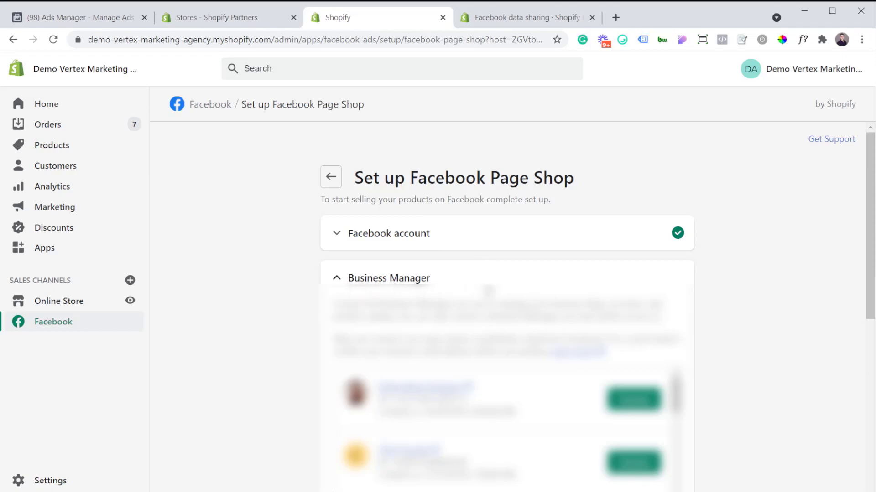
pyautogui.scroll(-1, 753, 294)
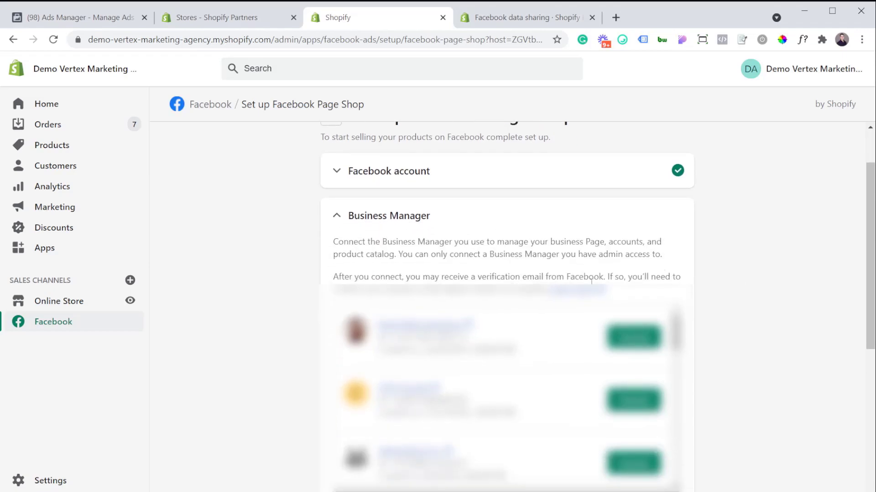
pyautogui.scroll(-2, 591, 253)
pyautogui.scroll(-3, 500, 315)
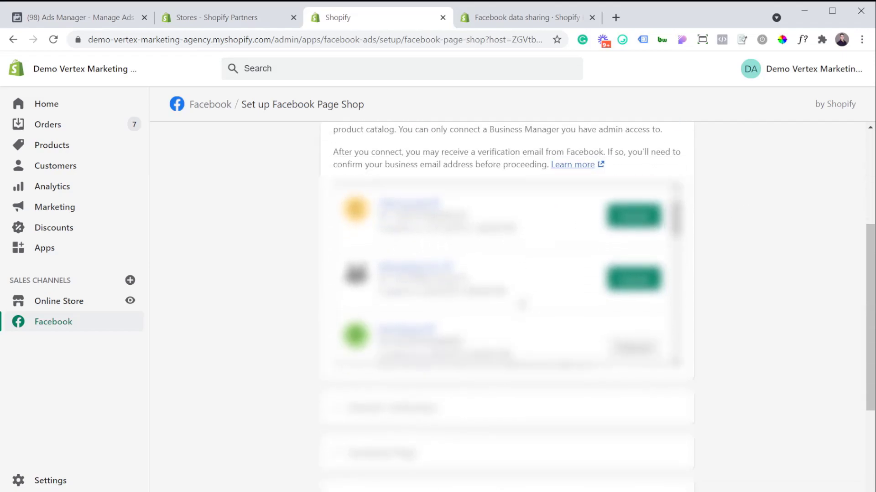
pyautogui.scroll(-5, 501, 314)
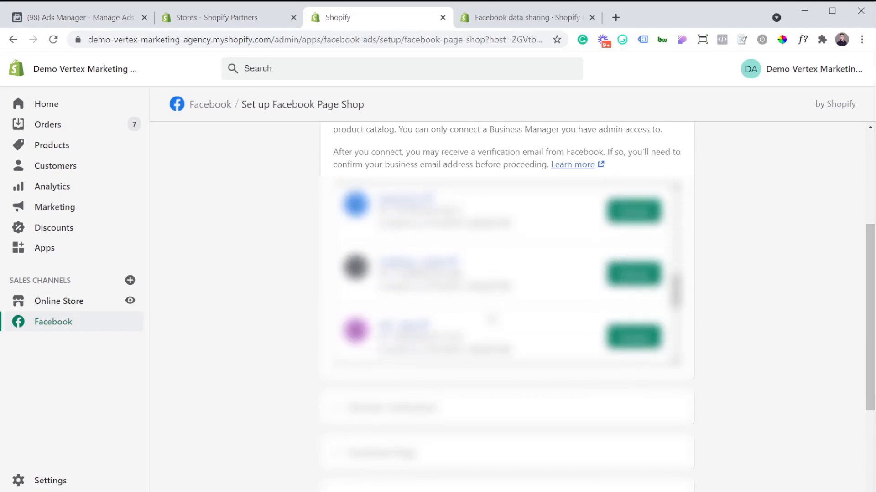
pyautogui.scroll(-3, 501, 314)
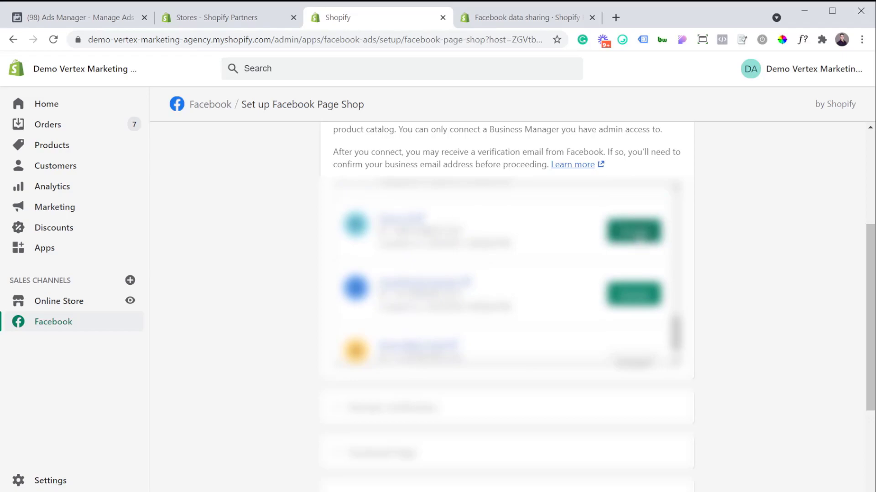
pyautogui.click(633, 231)
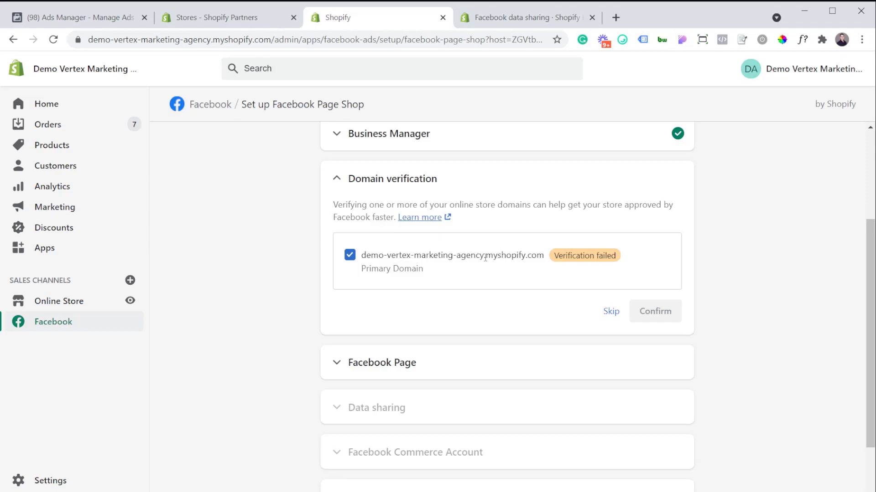
# Skip domain verification and connect Demo FB Page to the store.
pyautogui.click(611, 312)
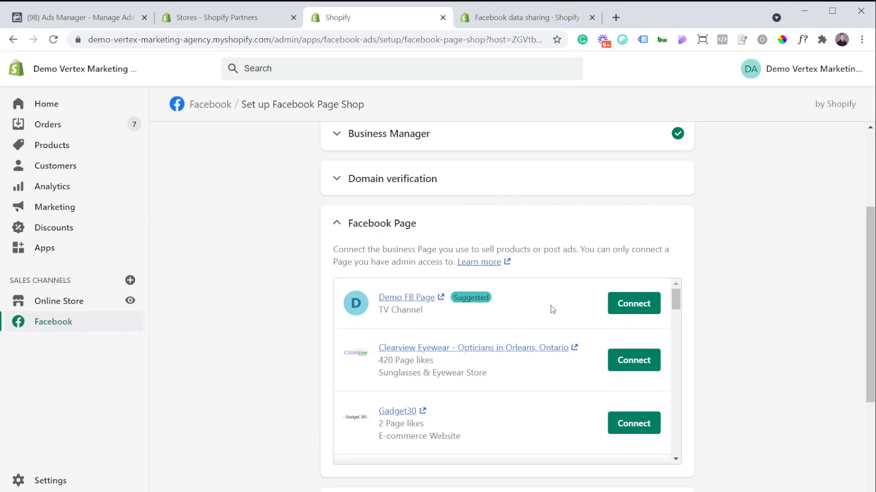
pyautogui.click(640, 309)
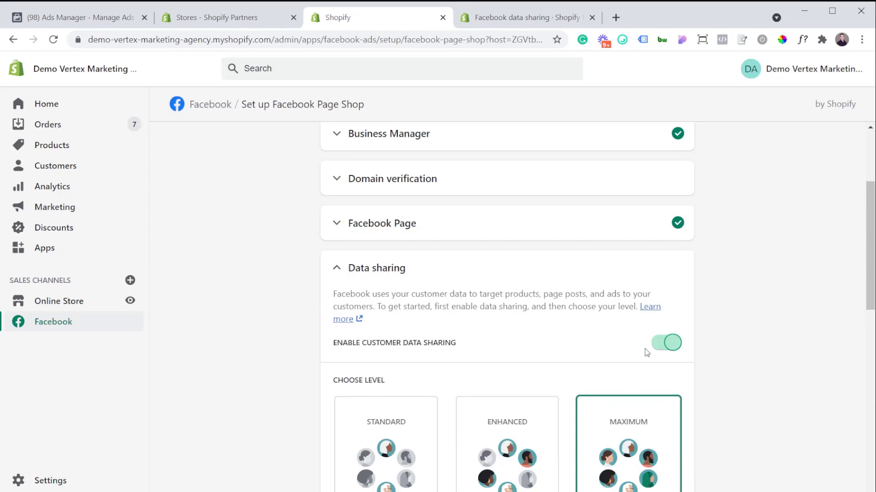
pyautogui.scroll(-5, 541, 304)
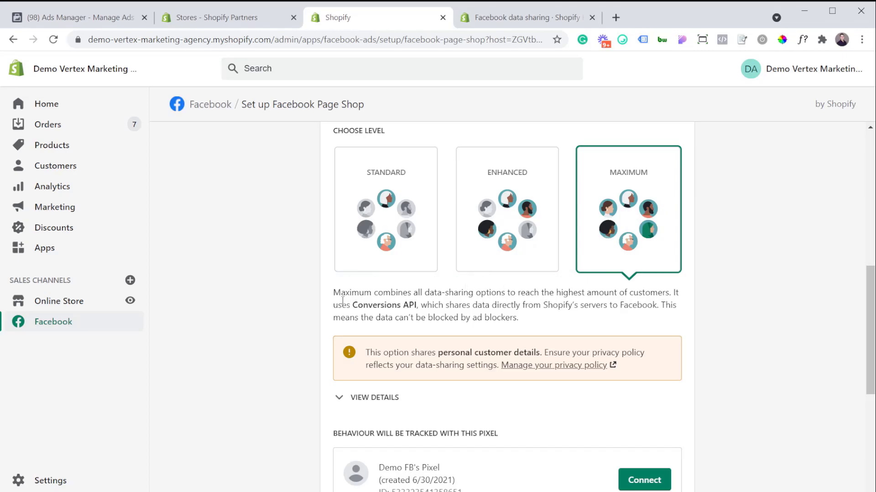
pyautogui.moveTo(345, 293); pyautogui.dragTo(423, 303)
pyautogui.click(548, 325)
pyautogui.scroll(1, 627, 299)
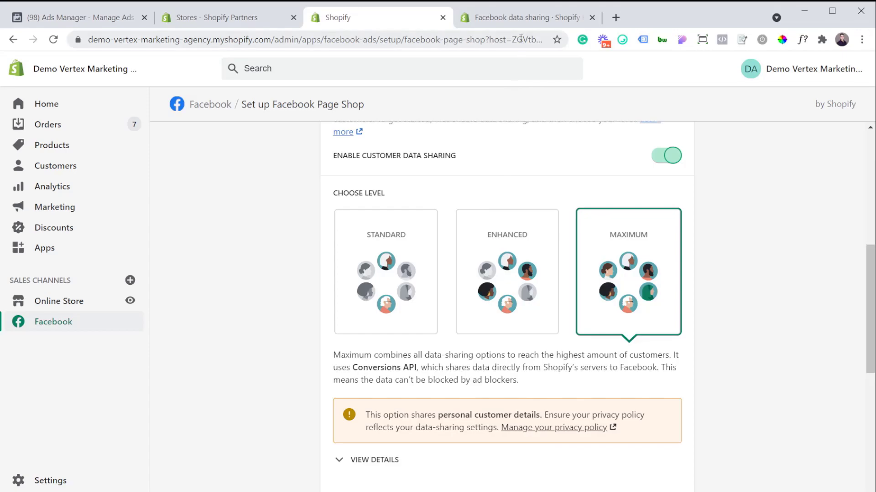
# Read the help article's explanation of Standard, Enhanced and Maximum data-sharing levels.
pyautogui.click(522, 25)
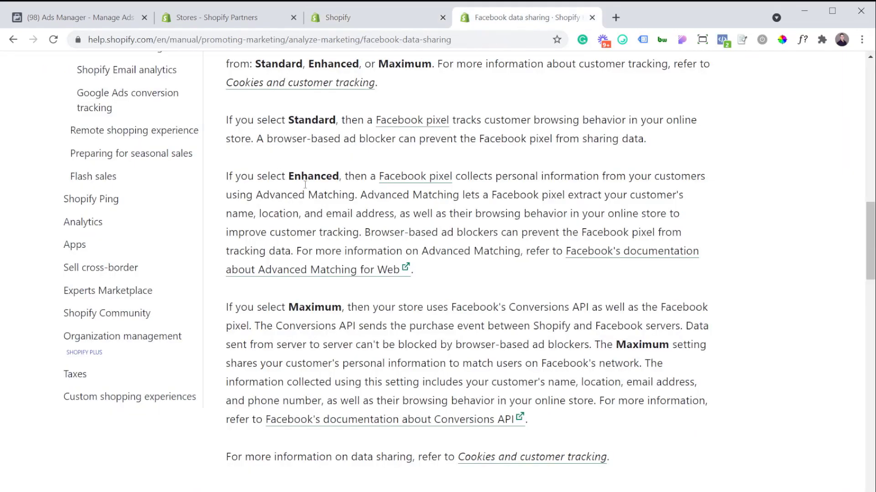
pyautogui.scroll(-1, 303, 333)
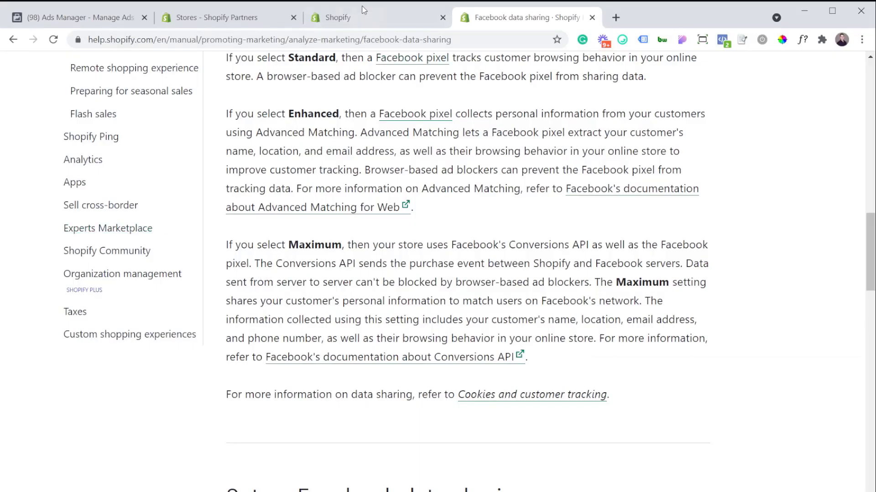
# Check the Maximum data-sharing setting in Shopify, then return to the help article.
pyautogui.click(357, 17)
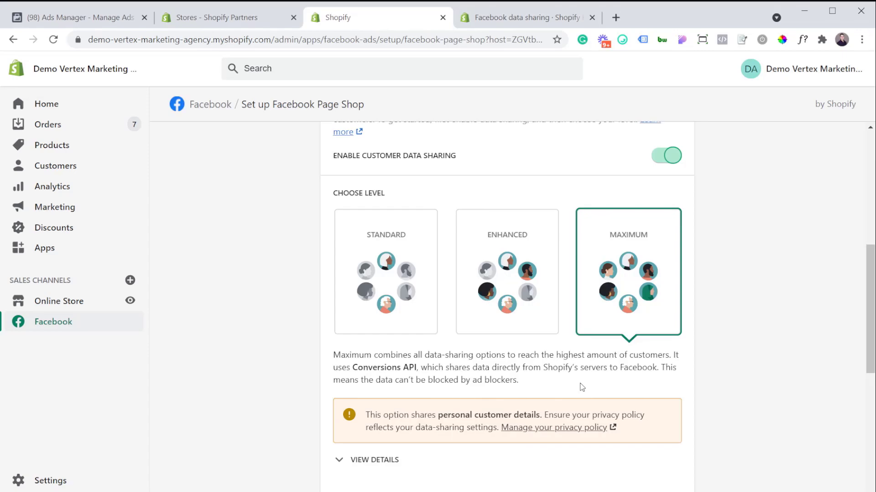
pyautogui.click(544, 19)
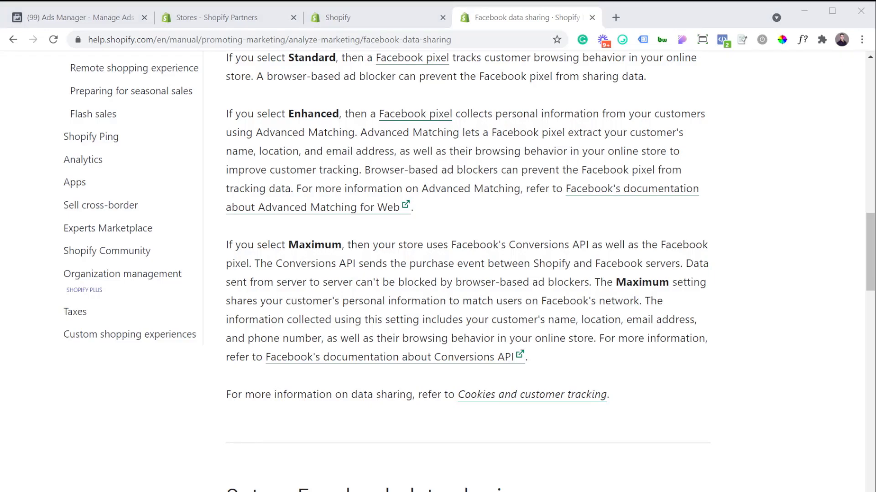
# Back in Shopify's Facebook setup page, expand the Facebook Commerce Account step.
pyautogui.click(338, 17)
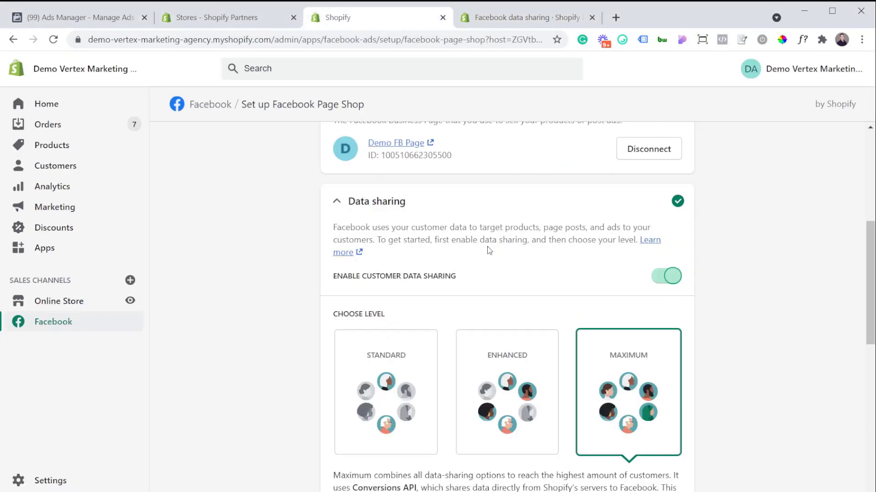
pyautogui.scroll(-5, 488, 248)
pyautogui.scroll(-4, 487, 246)
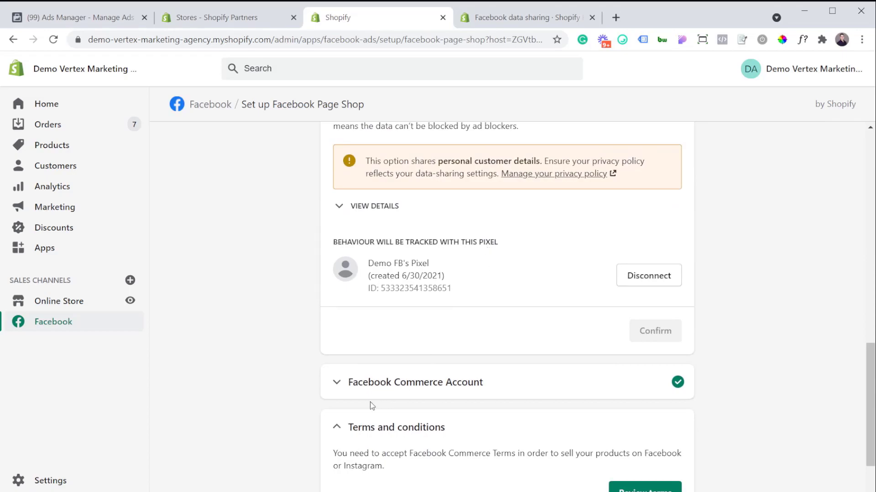
pyautogui.click(338, 386)
# Start the review of the Facebook Commerce terms and conditions.
pyautogui.scroll(-3, 339, 386)
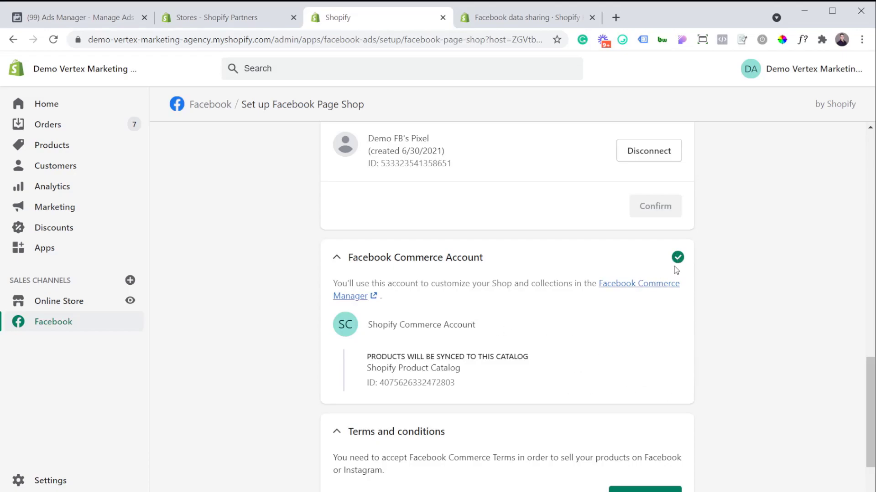
pyautogui.scroll(-2, 542, 324)
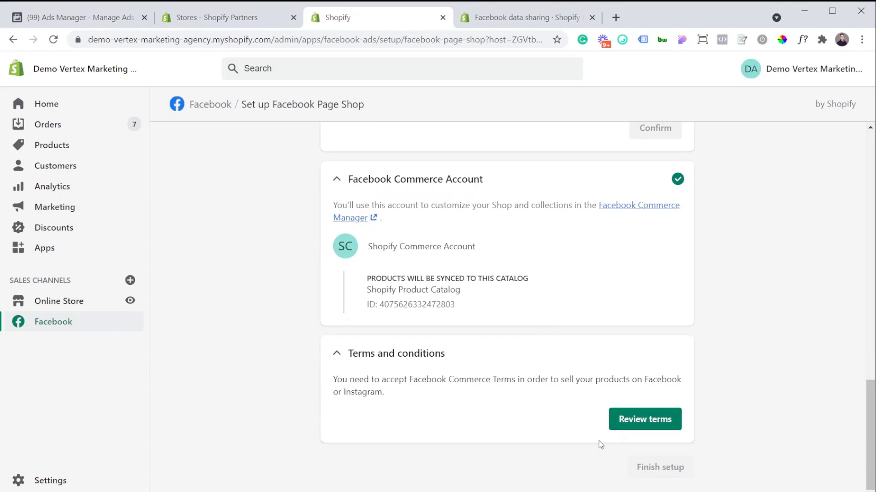
pyautogui.click(643, 426)
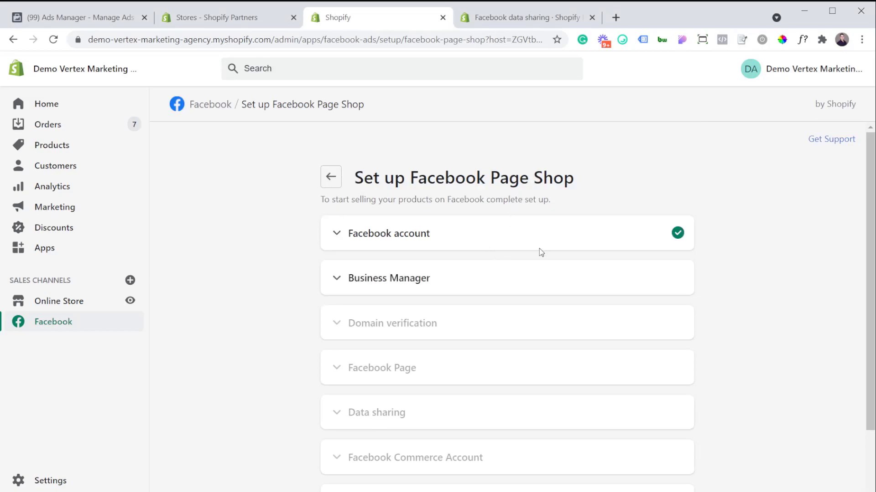
# Expand the Business Manager and Domain verification steps, then scroll down to the Finish setup button.
pyautogui.scroll(-2, 529, 270)
pyautogui.click(490, 216)
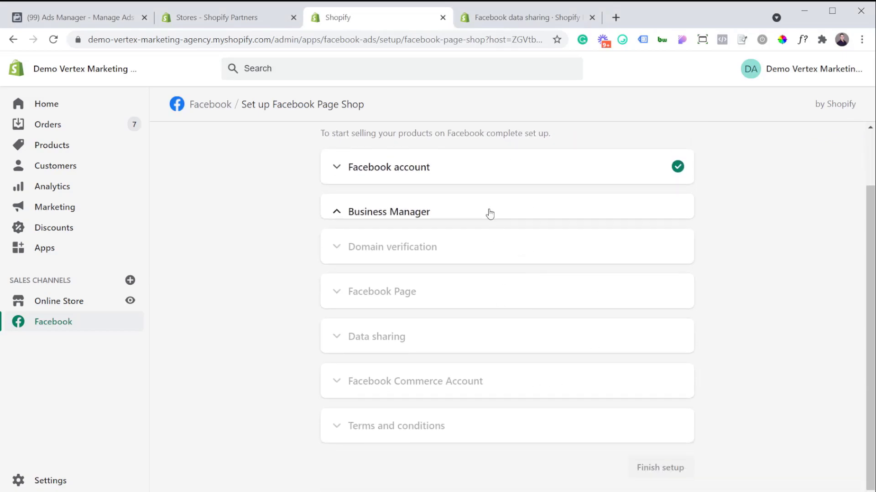
pyautogui.click(398, 336)
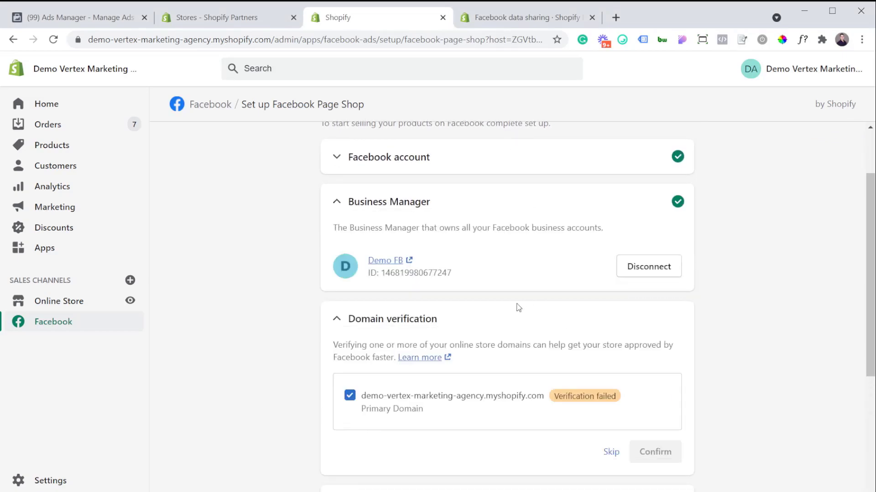
pyautogui.click(399, 208)
pyautogui.scroll(-3, 649, 207)
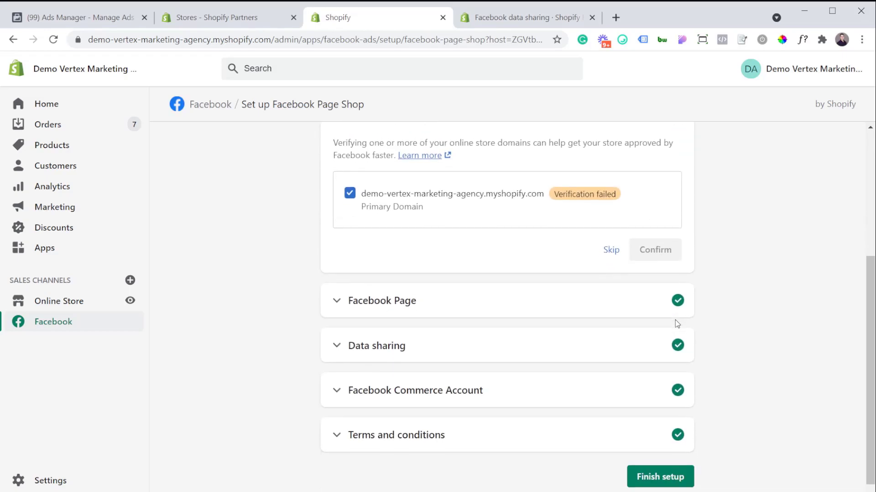